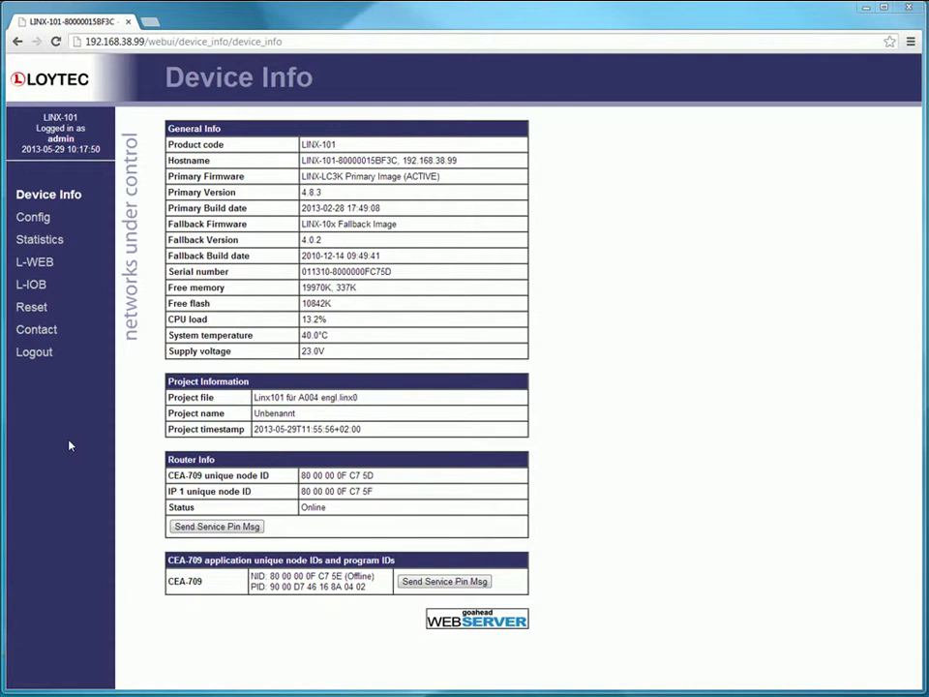
Open the heating schedule in the device's scheduler configuration and display the mondays exception pattern
{"action": "left_click", "coordinate": [35, 217]}
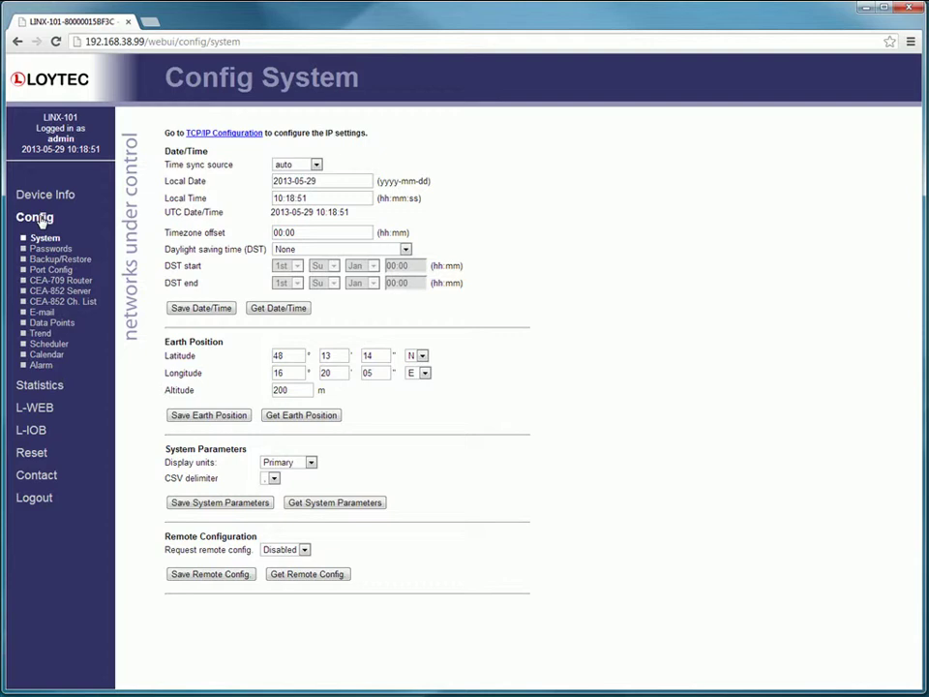
{"action": "left_click", "coordinate": [65, 346]}
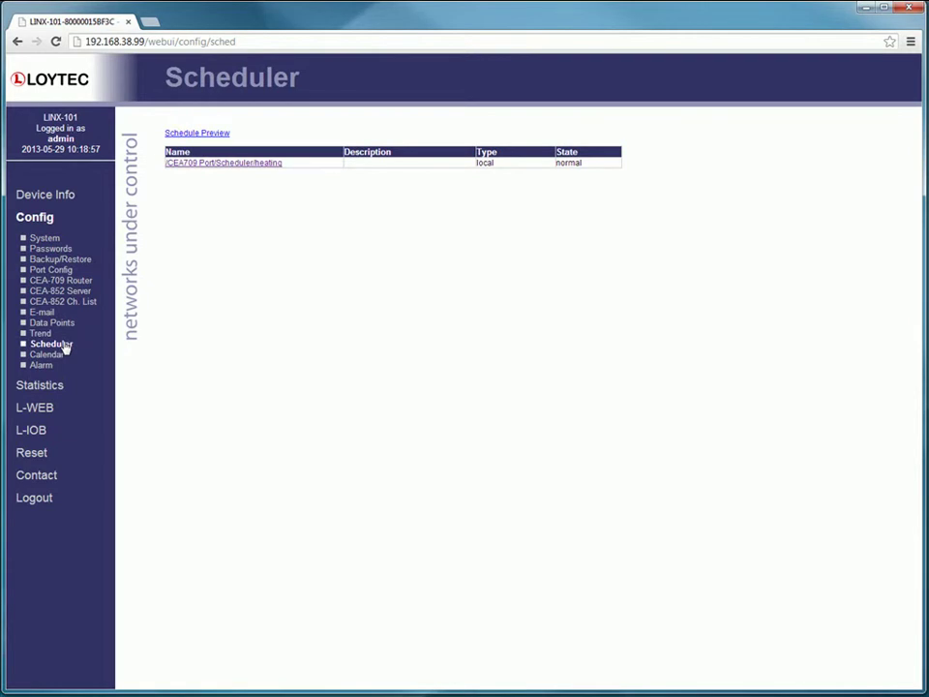
{"action": "left_click", "coordinate": [273, 163]}
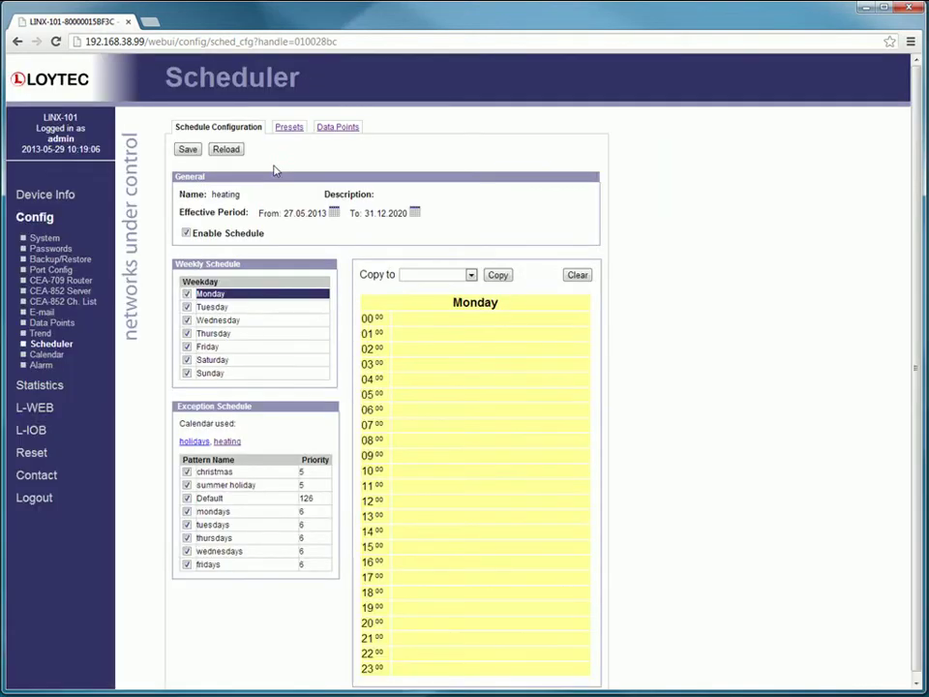
{"action": "left_click", "coordinate": [217, 498]}
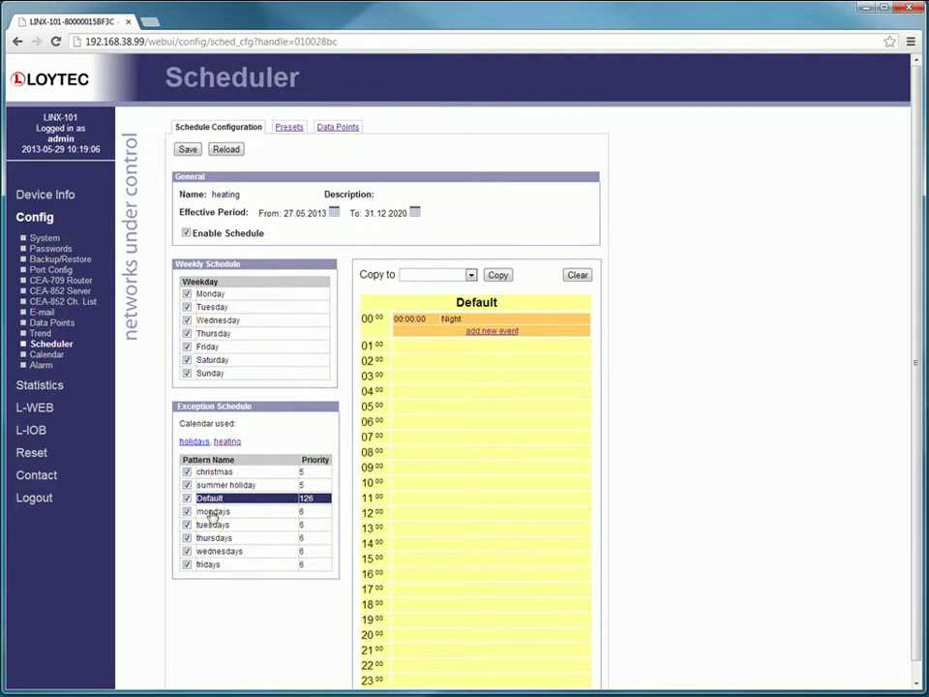
{"action": "left_click", "coordinate": [207, 514]}
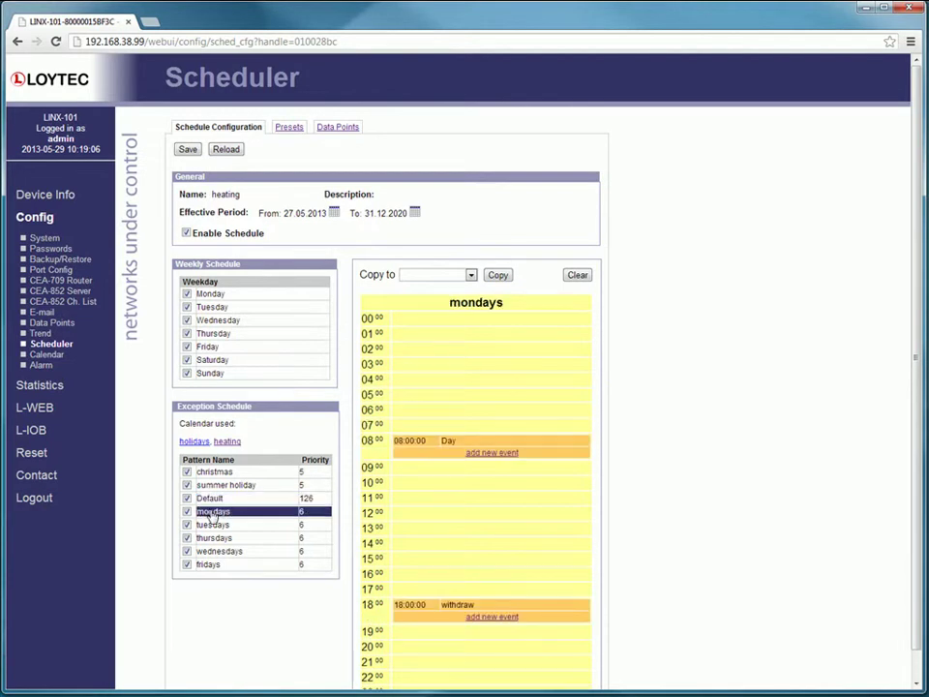
Add a withdraw event at 16:15:00 to the mondays pattern and save the schedule
{"action": "left_click", "coordinate": [422, 578]}
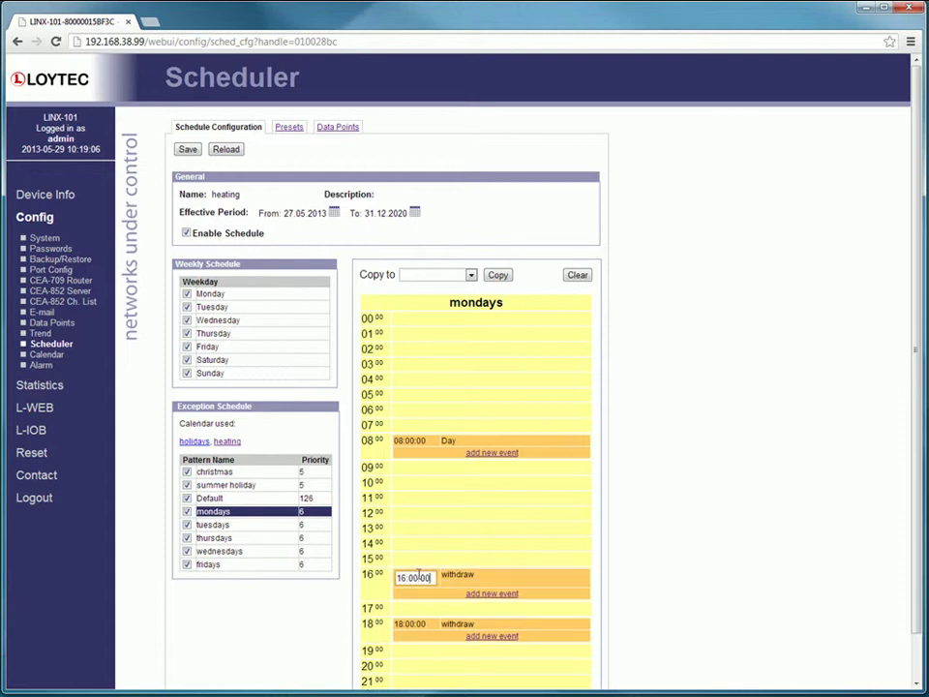
{"action": "key", "text": "BackSpace"}
{"action": "key", "text": "BackSpace"}
{"action": "type", "text": "15"}
{"action": "key", "text": "Return"}
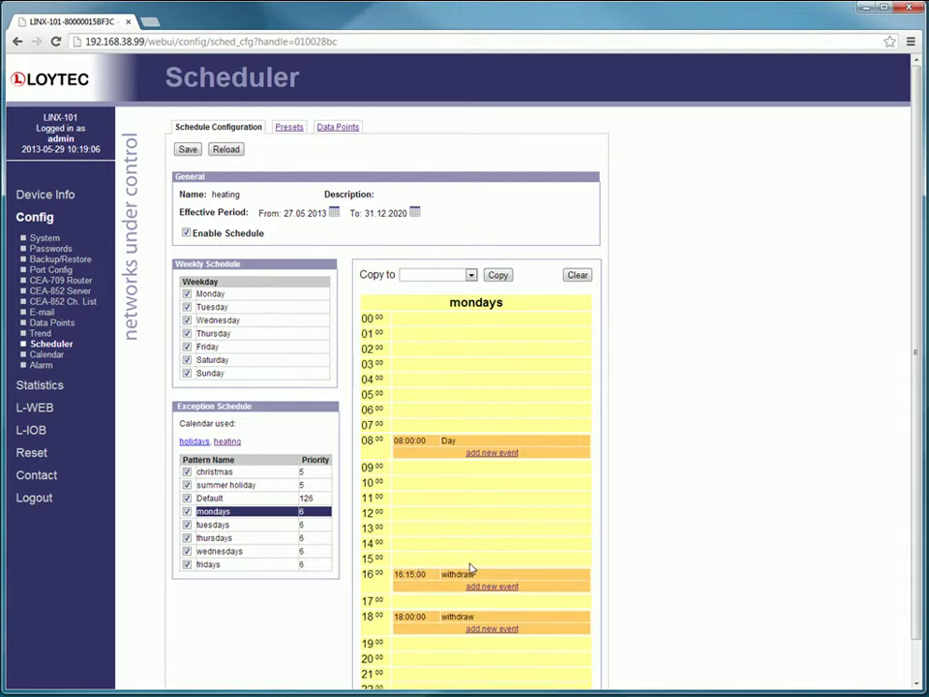
{"action": "left_click", "coordinate": [470, 577]}
{"action": "left_click", "coordinate": [504, 578]}
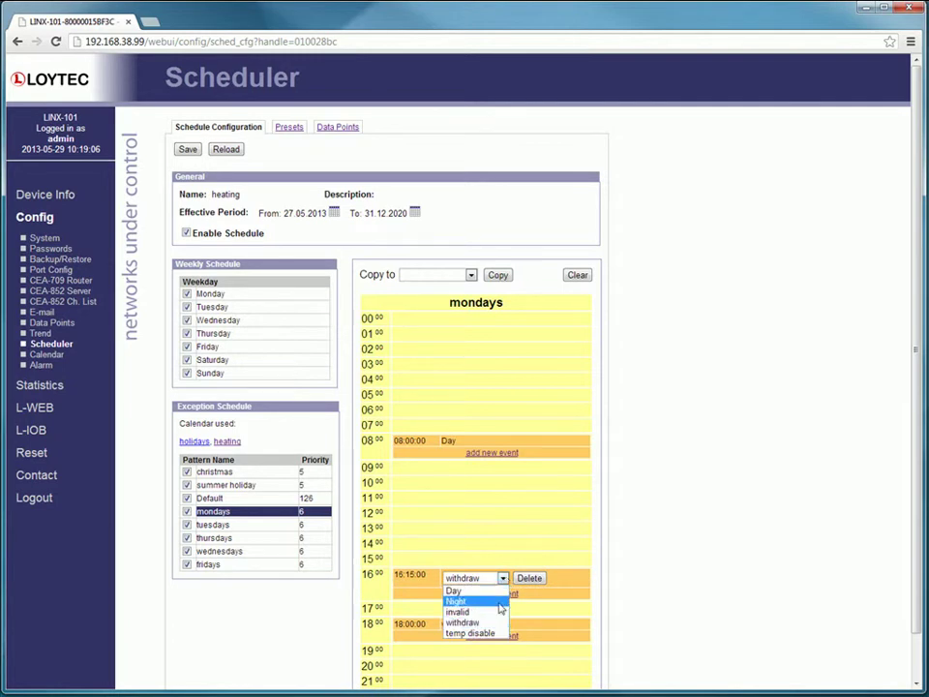
{"action": "left_click", "coordinate": [473, 623]}
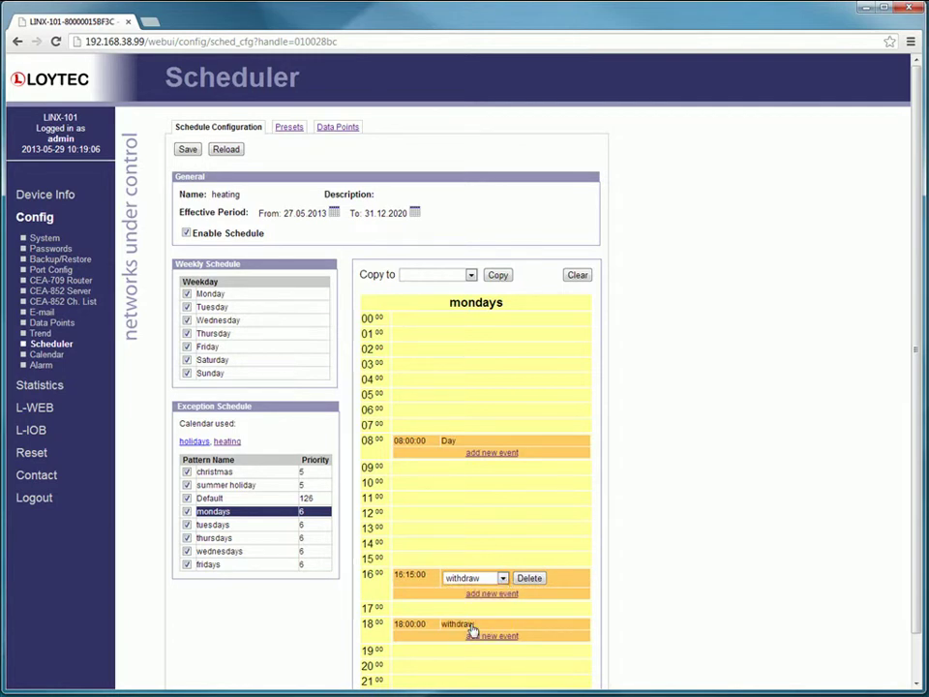
{"action": "left_click", "coordinate": [474, 628]}
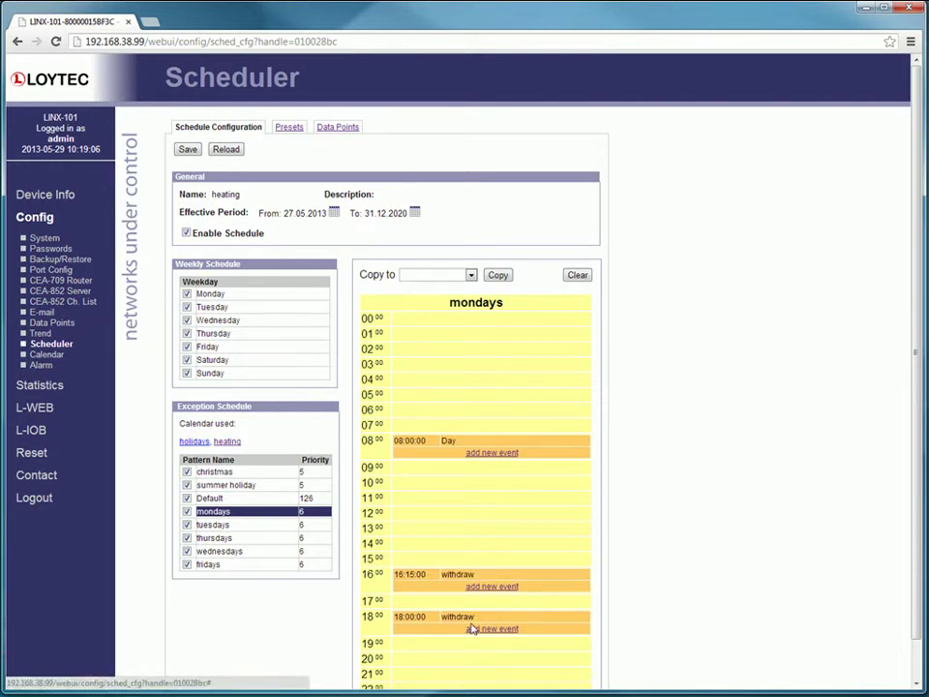
{"action": "left_click", "coordinate": [184, 151]}
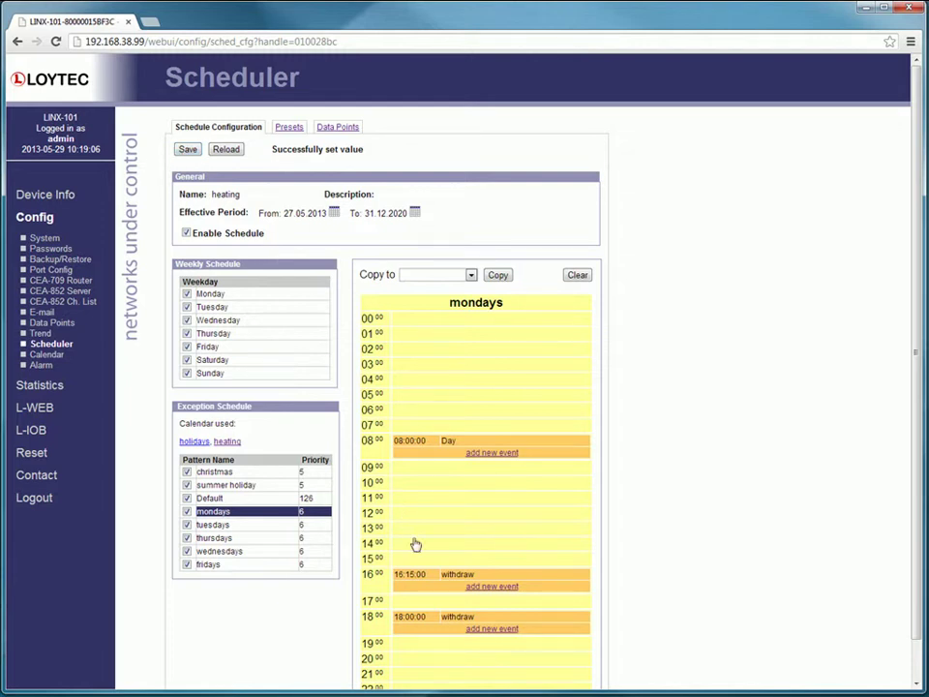
Delete the 18:00:00 withdraw event from the mondays pattern and save the schedule
{"action": "left_click", "coordinate": [472, 617]}
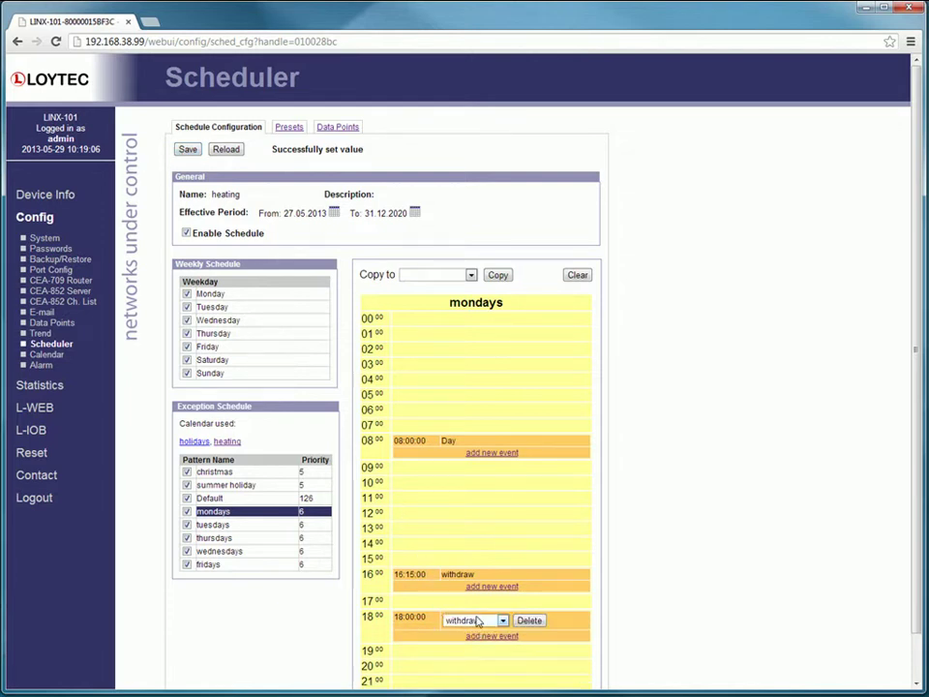
{"action": "left_click", "coordinate": [529, 621]}
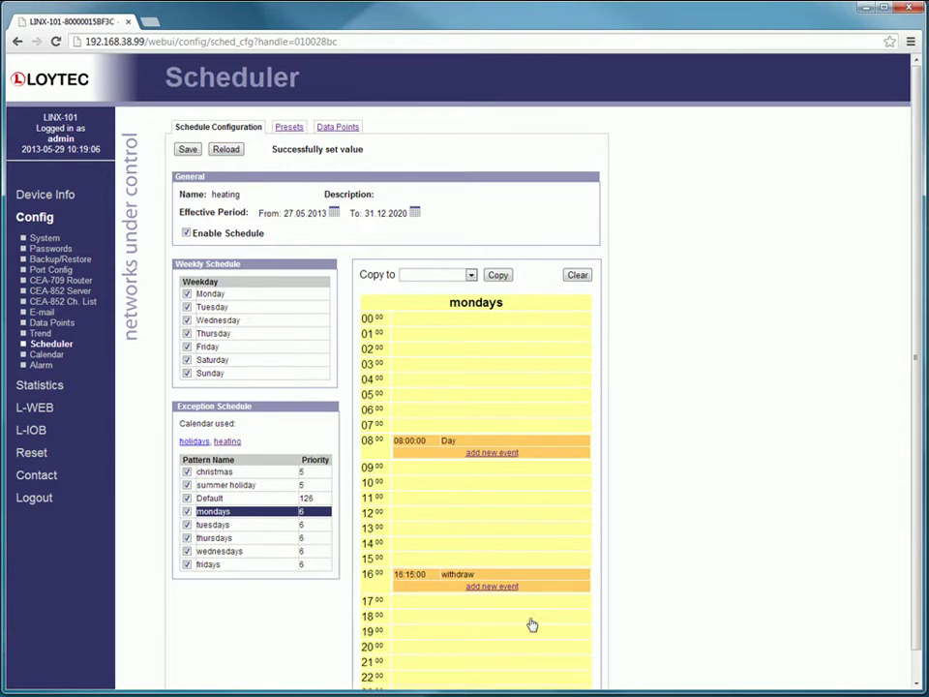
{"action": "left_click", "coordinate": [188, 151]}
Set the priority of the mondays exception pattern to 5 and save the schedule
{"action": "left_click", "coordinate": [312, 516]}
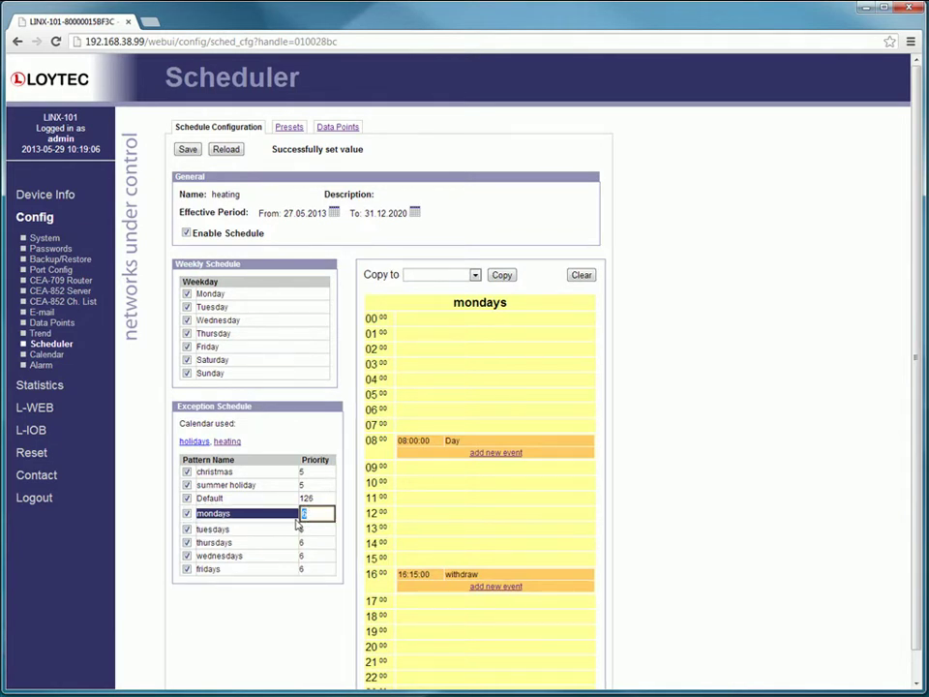
{"action": "type", "text": "5"}
{"action": "key", "text": "Return"}
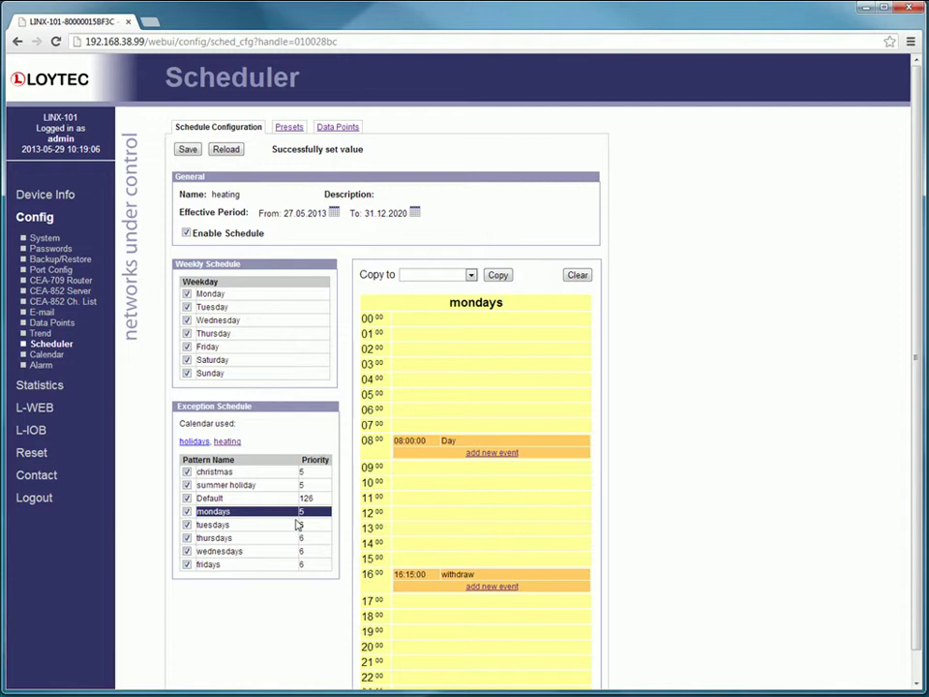
{"action": "left_click", "coordinate": [187, 150]}
Set the Night preset value of nvoTemperatur to 17 and save the presets
{"action": "left_click", "coordinate": [291, 128]}
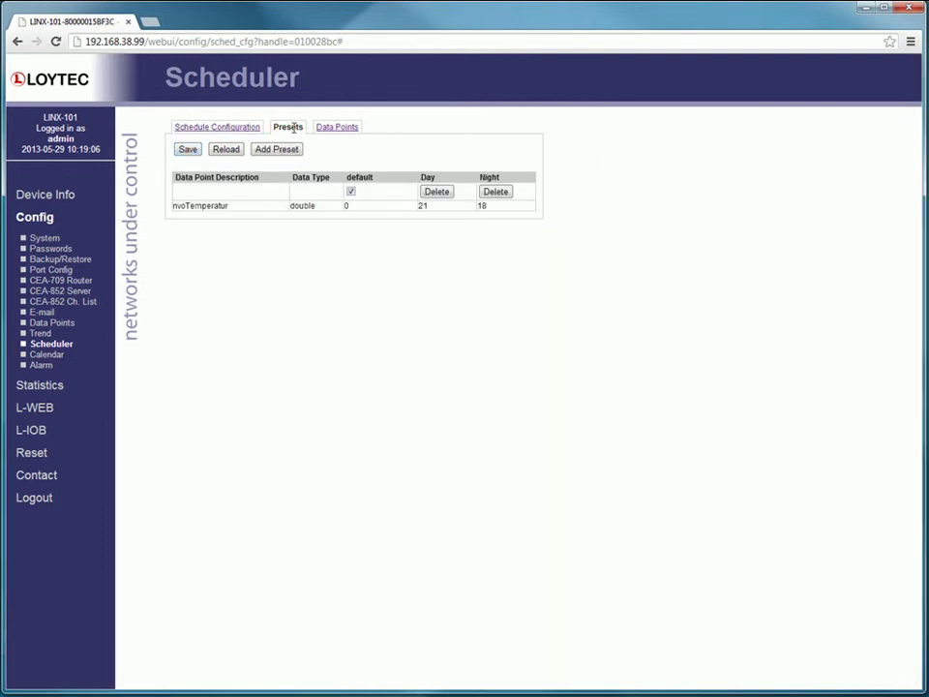
{"action": "left_click", "coordinate": [493, 211]}
{"action": "left_click_drag", "start_coordinate": [496, 209], "coordinate": [481, 211]}
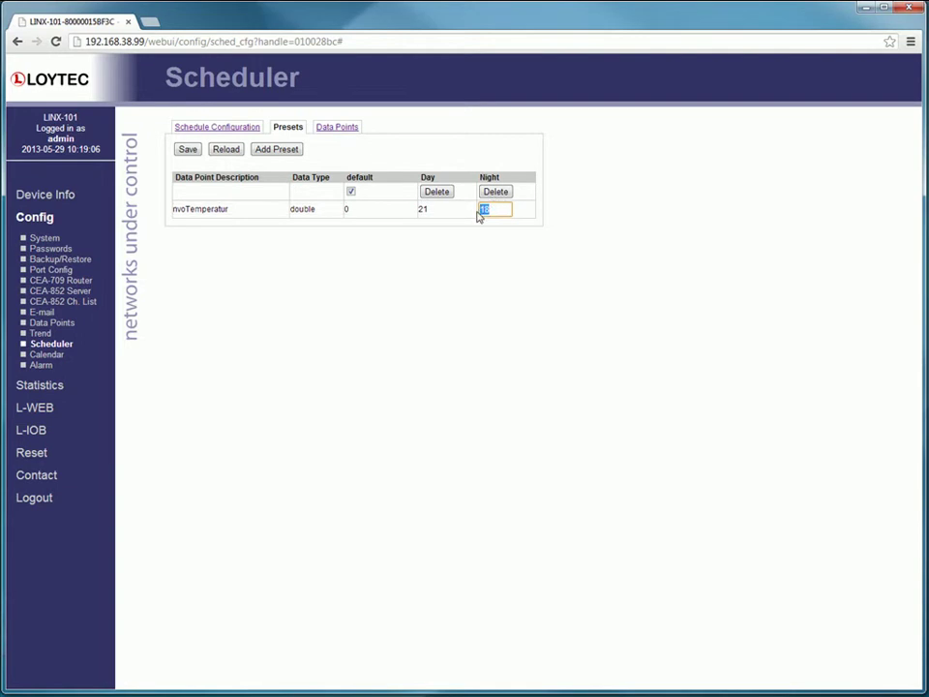
{"action": "type", "text": "17"}
{"action": "key", "text": "Return"}
{"action": "left_click", "coordinate": [185, 152]}
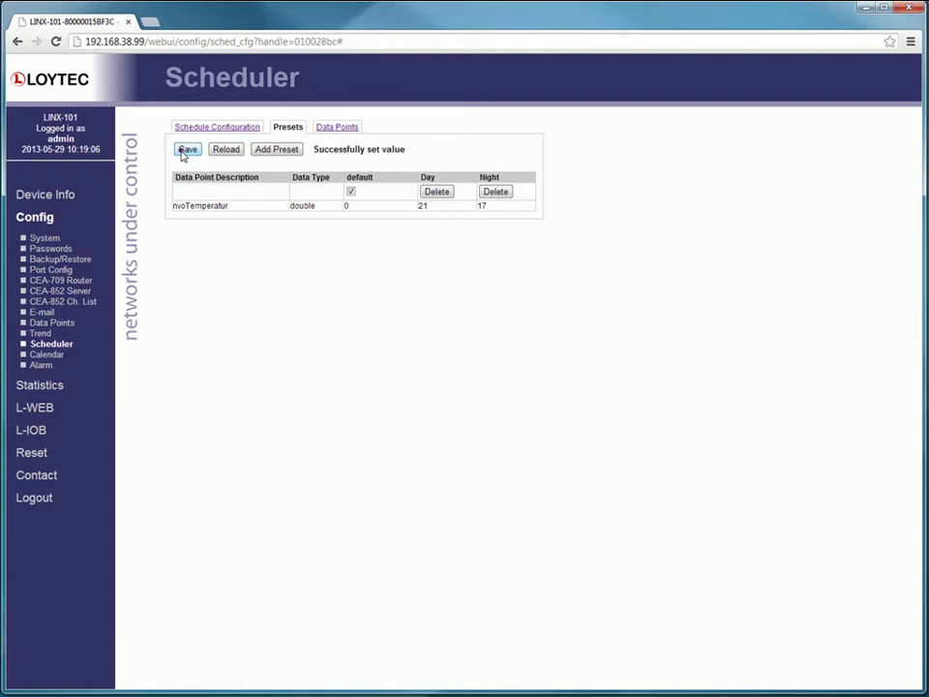
View the data points assigned to the heating schedule, and open the holidays calendar configuration
{"action": "left_click", "coordinate": [336, 127]}
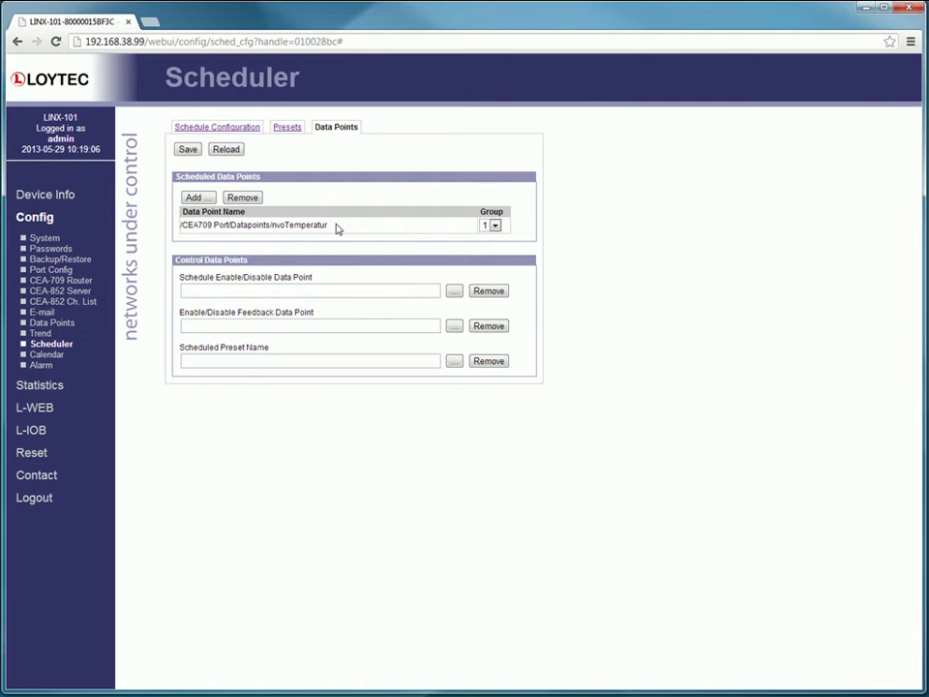
{"action": "left_click", "coordinate": [55, 354]}
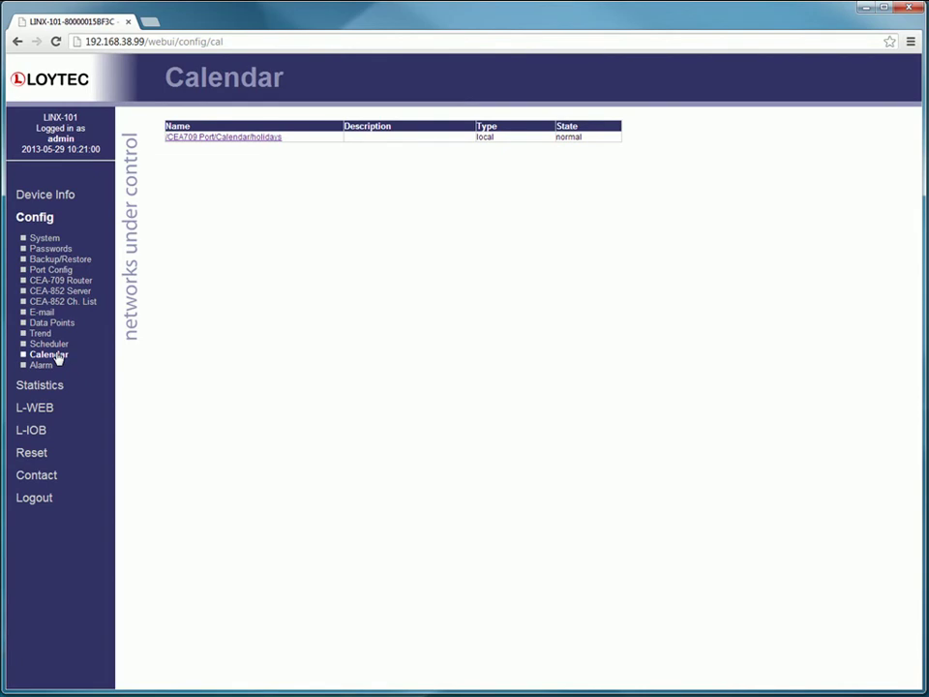
{"action": "left_click", "coordinate": [273, 138]}
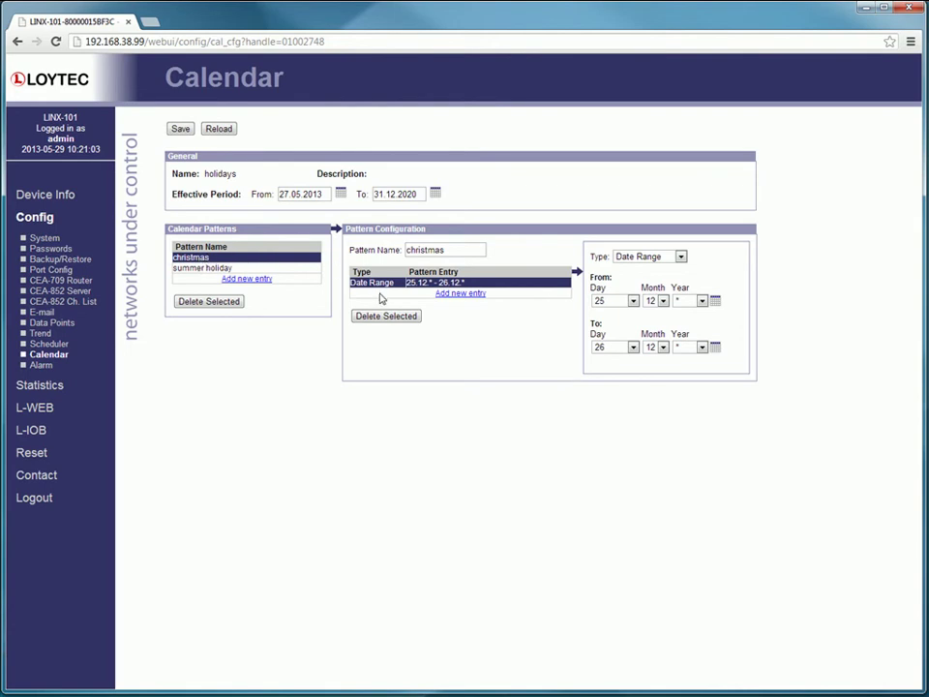
Add a Date entry to the christmas pattern with day 1, month 1 and any year (*), and save the calendar
{"action": "left_click", "coordinate": [462, 293]}
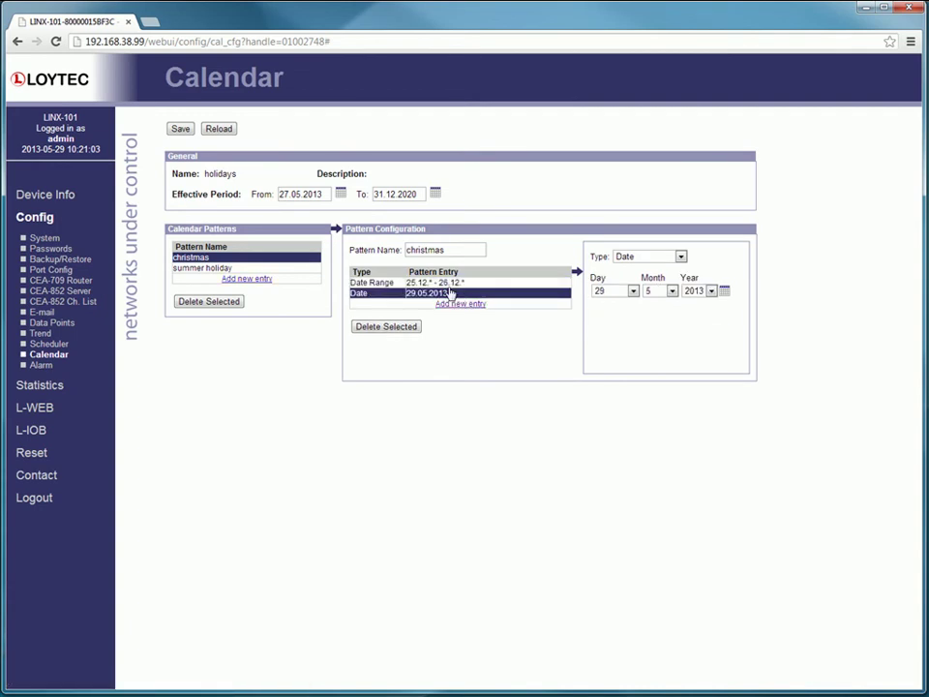
{"action": "left_click", "coordinate": [681, 257]}
{"action": "left_click", "coordinate": [684, 259]}
{"action": "left_click", "coordinate": [634, 291]}
{"action": "scroll", "coordinate": [620, 387], "scroll_direction": "up", "scroll_amount": 3}
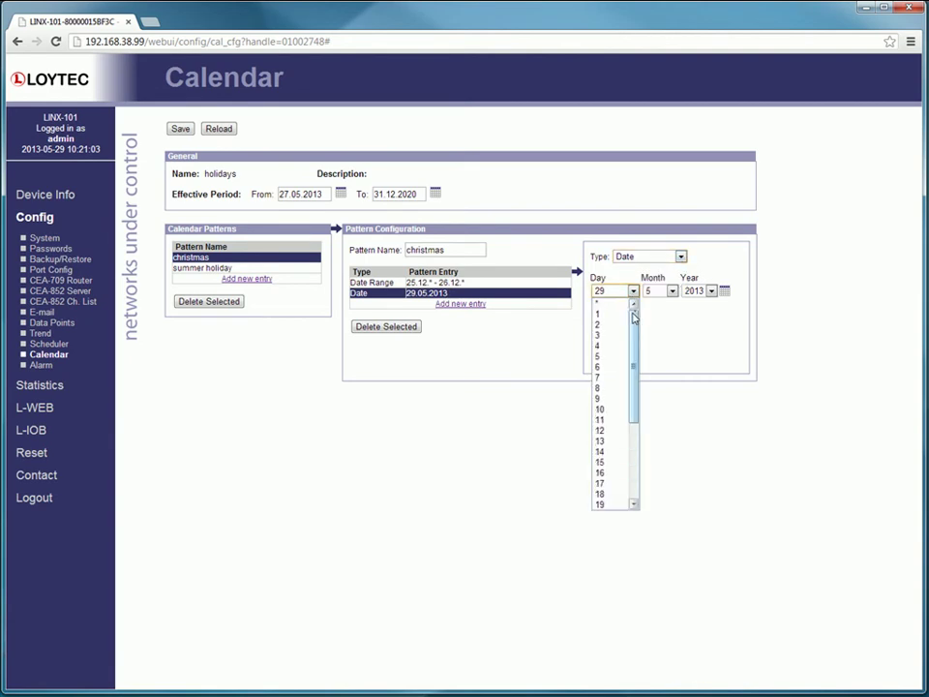
{"action": "left_click", "coordinate": [602, 305]}
{"action": "left_click", "coordinate": [673, 291]}
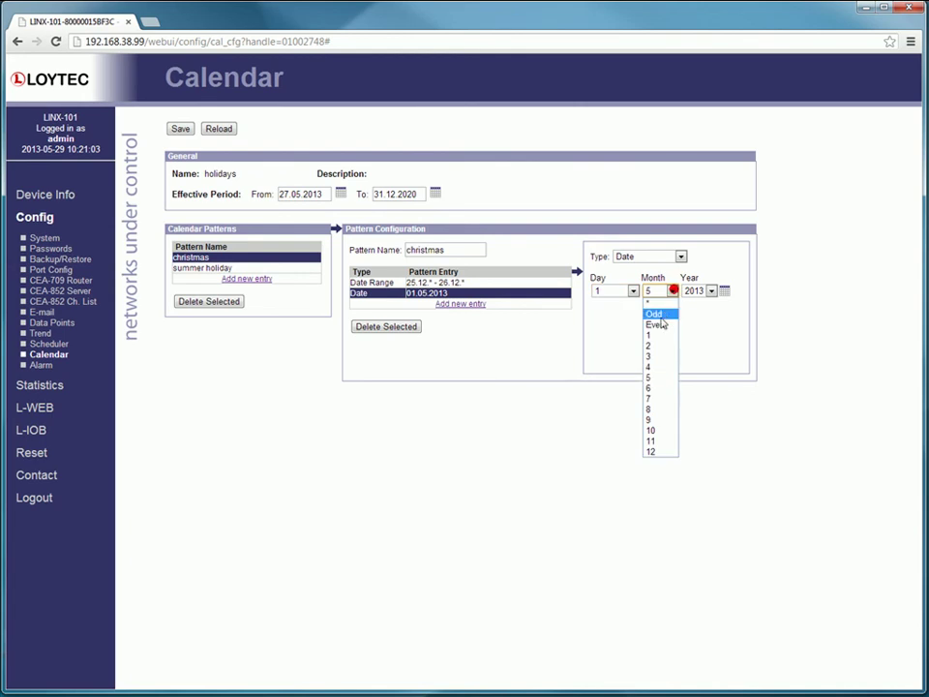
{"action": "left_click", "coordinate": [658, 337]}
{"action": "left_click", "coordinate": [710, 290]}
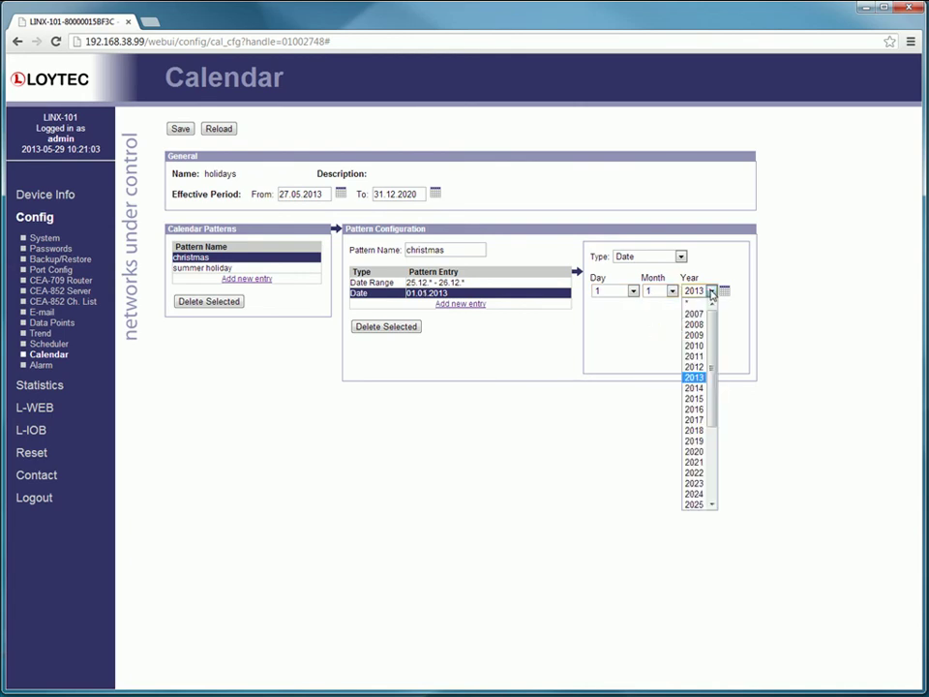
{"action": "left_click", "coordinate": [699, 306]}
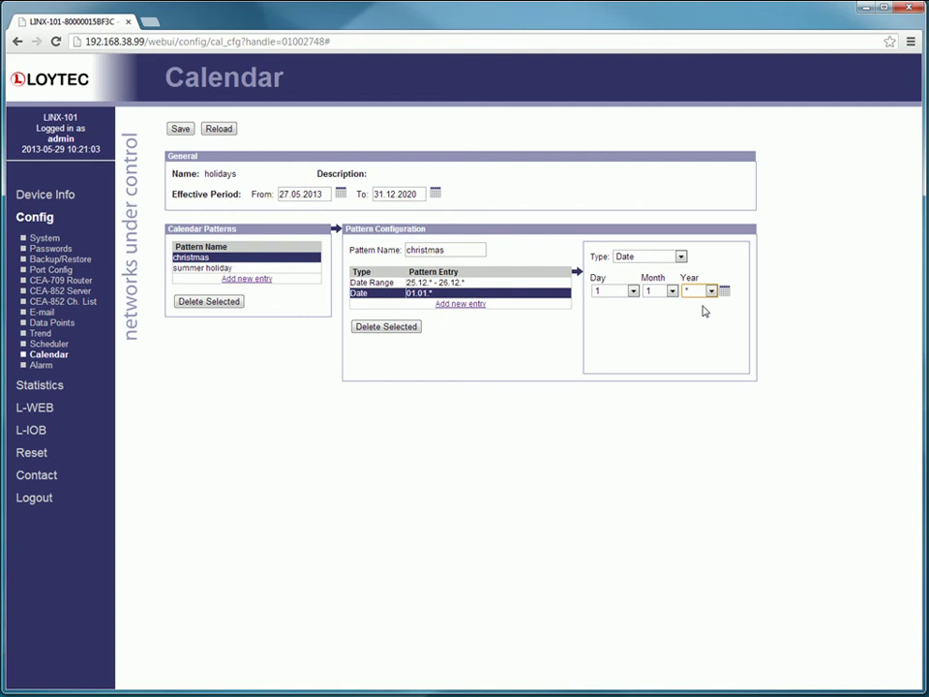
{"action": "left_click", "coordinate": [180, 129]}
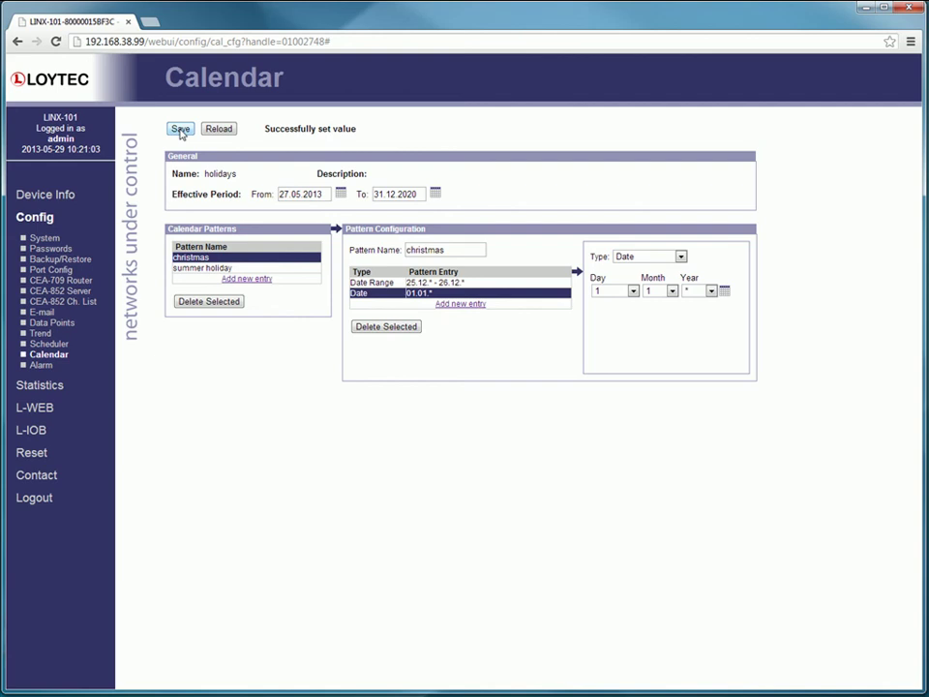